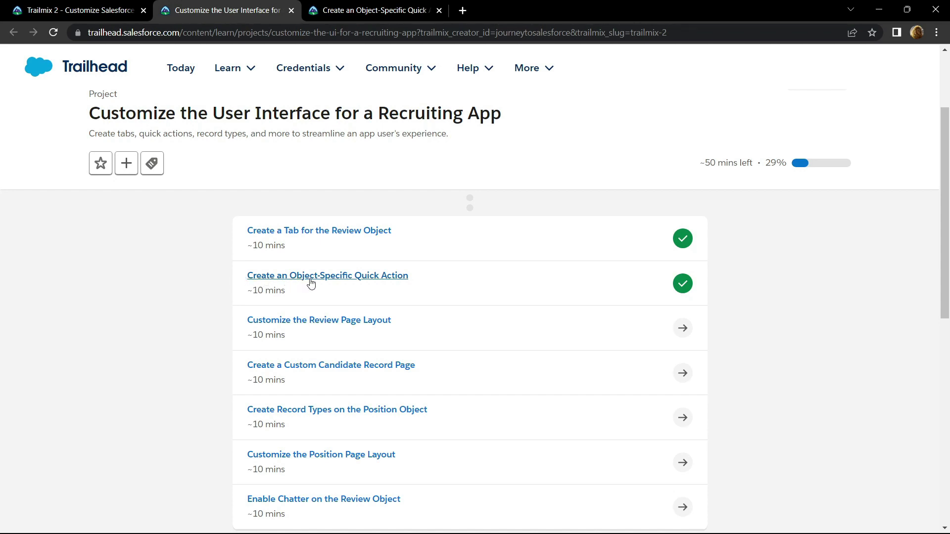
# - Open the 'Create an Object-Specific Quick Action' lesson and scroll down to its hands-on challenge
pyautogui.click(371, 11)
pyautogui.scroll(-20, 708, 293)
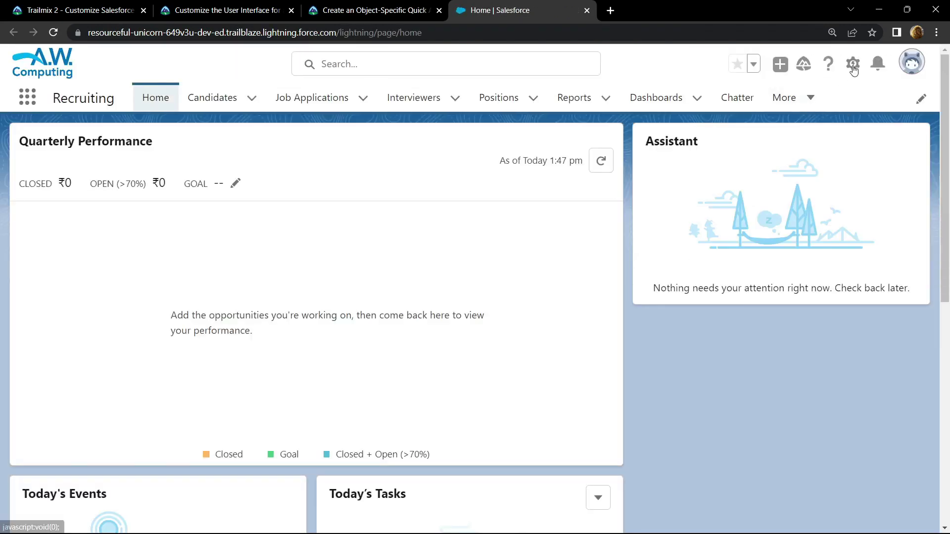
# - Open Setup, find Candidate in Object Manager, and show its Buttons, Links, and Actions page
pyautogui.click(853, 63)
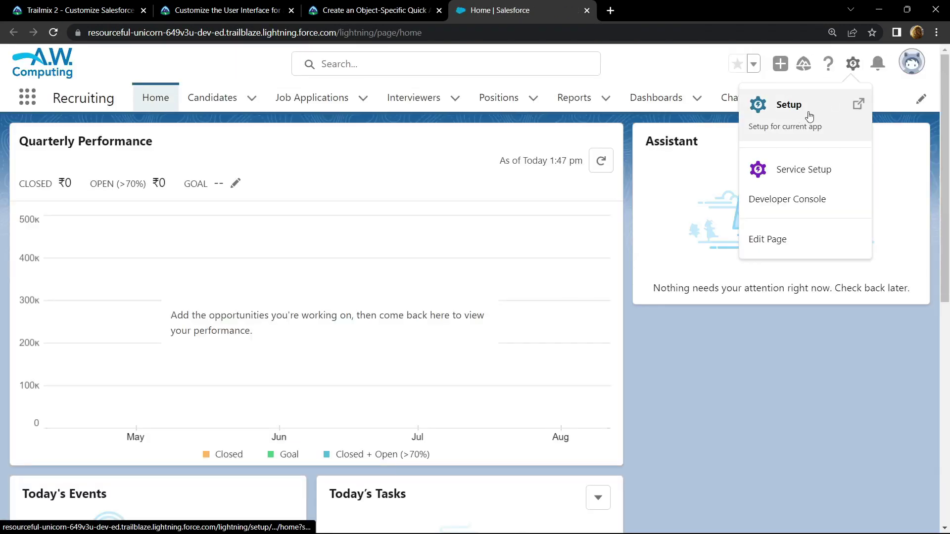
pyautogui.click(808, 115)
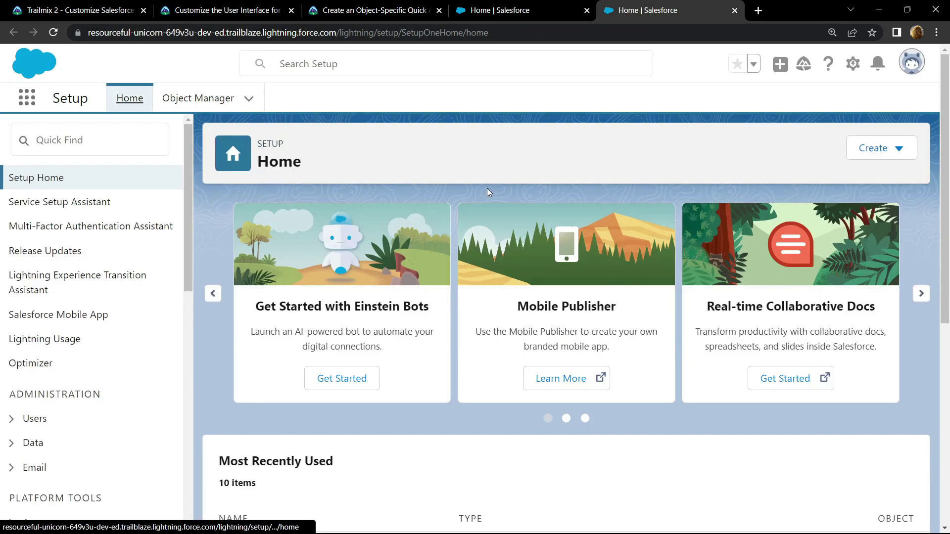
pyautogui.click(227, 102)
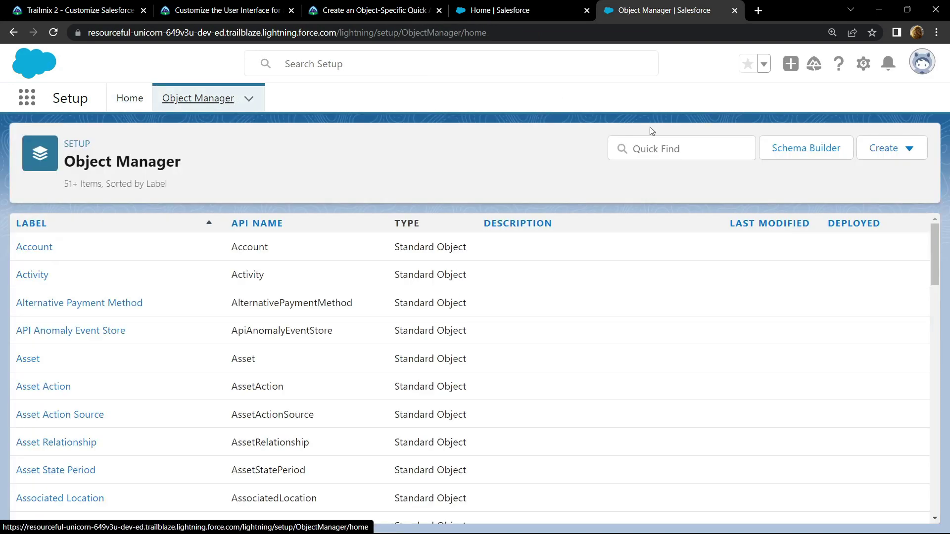
pyautogui.click(697, 155)
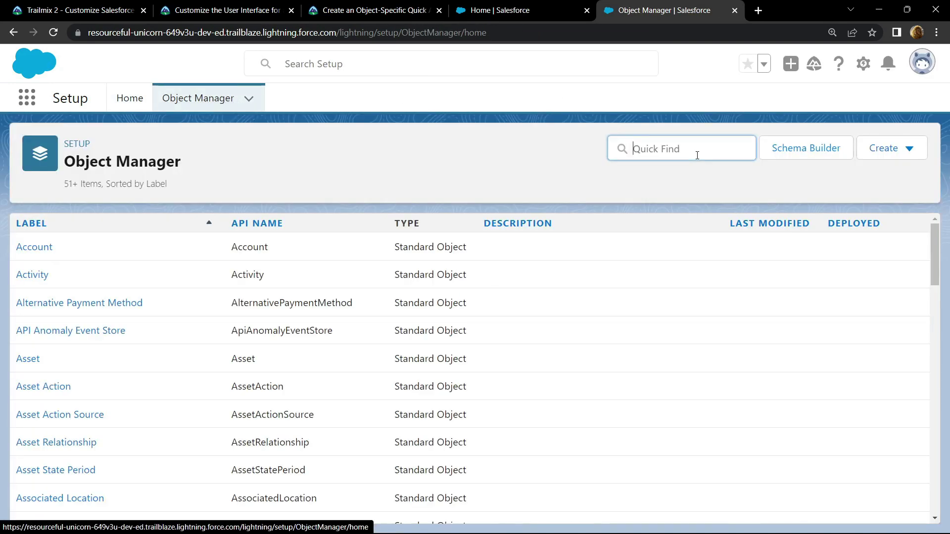
pyautogui.write('candi')
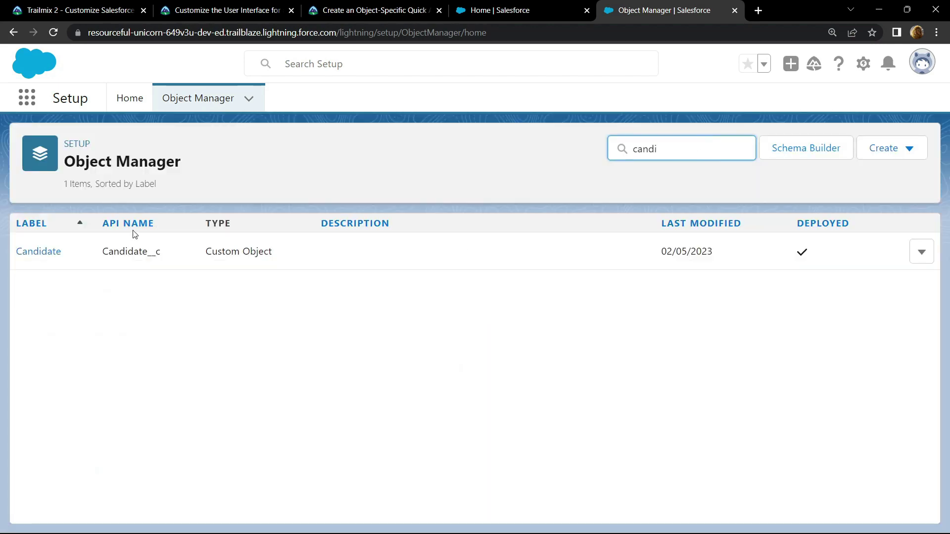
pyautogui.click(44, 251)
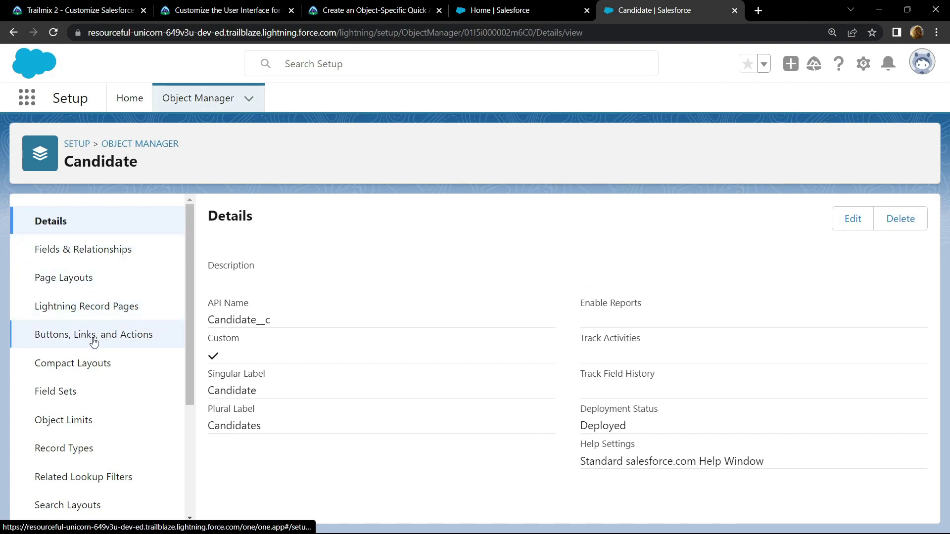
pyautogui.click(122, 336)
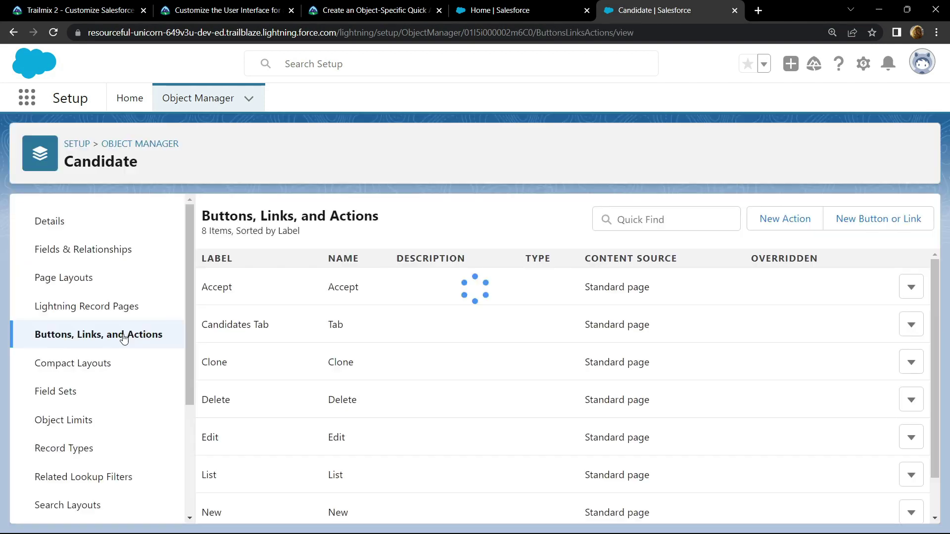
# - Start a new Candidate action targeting Job Application, labelled 'New Job App' from the lesson
pyautogui.click(788, 219)
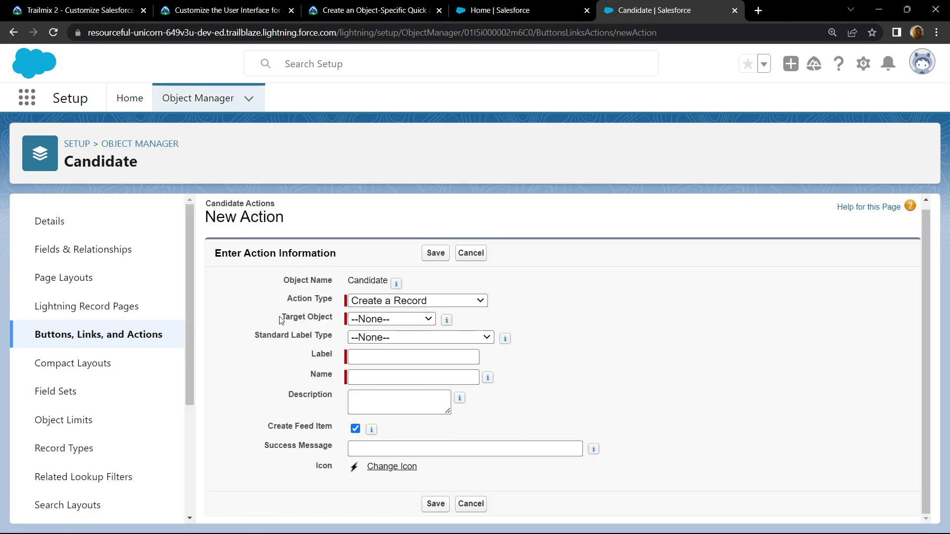
pyautogui.click(376, 319)
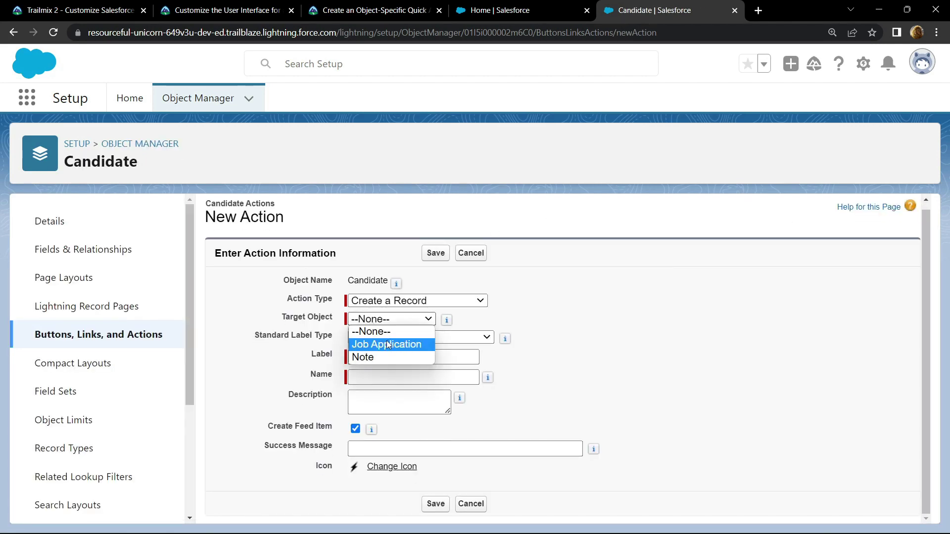
pyautogui.click(391, 344)
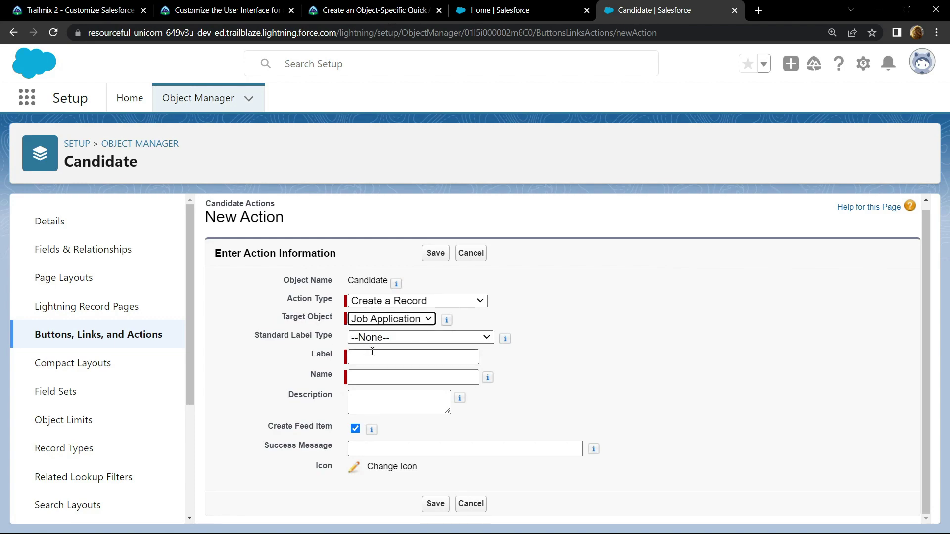
pyautogui.click(374, 10)
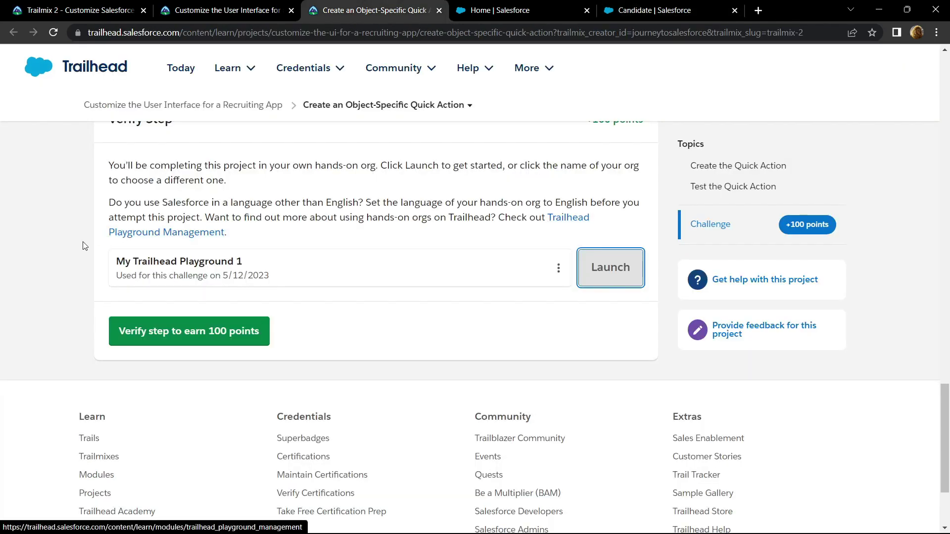
pyautogui.scroll(20, 83, 245)
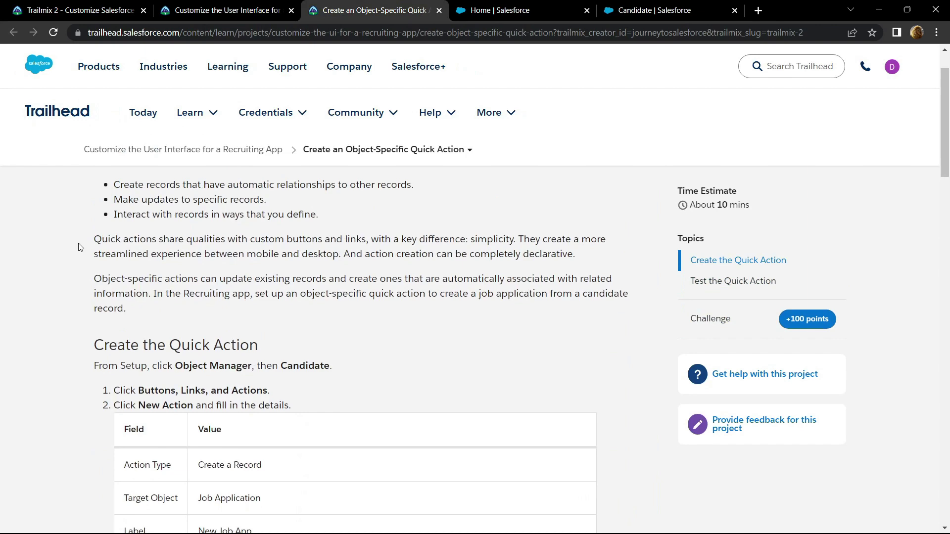
pyautogui.scroll(-3, 79, 246)
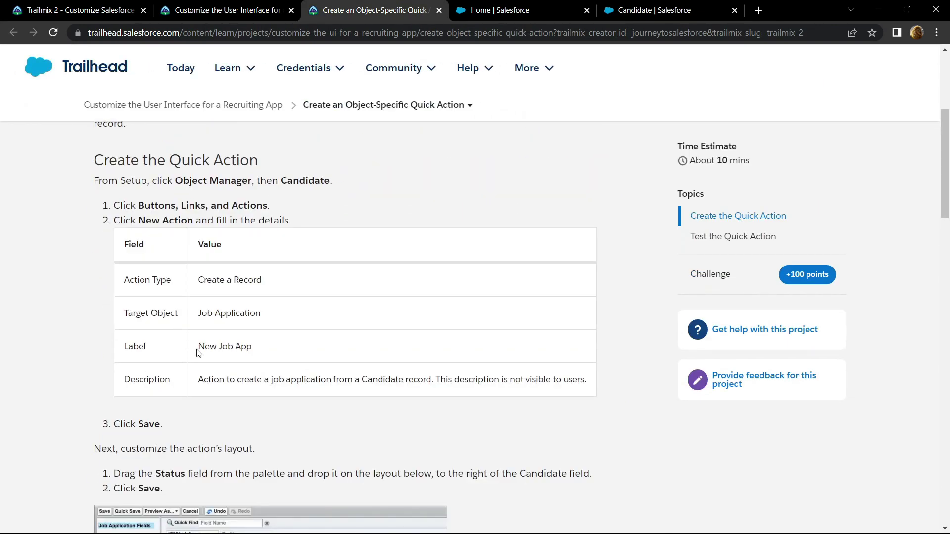
pyautogui.moveTo(198, 353); pyautogui.dragTo(267, 351)
pyautogui.hotkey('ctrl', 'c')
pyautogui.hotkey('ctrl', '5')
pyautogui.click(373, 354)
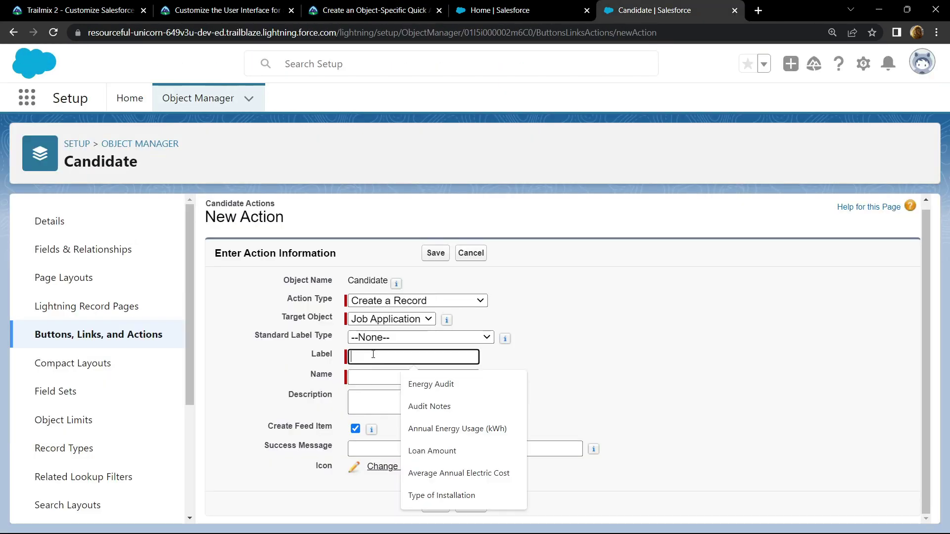
pyautogui.hotkey('ctrl', 'v')
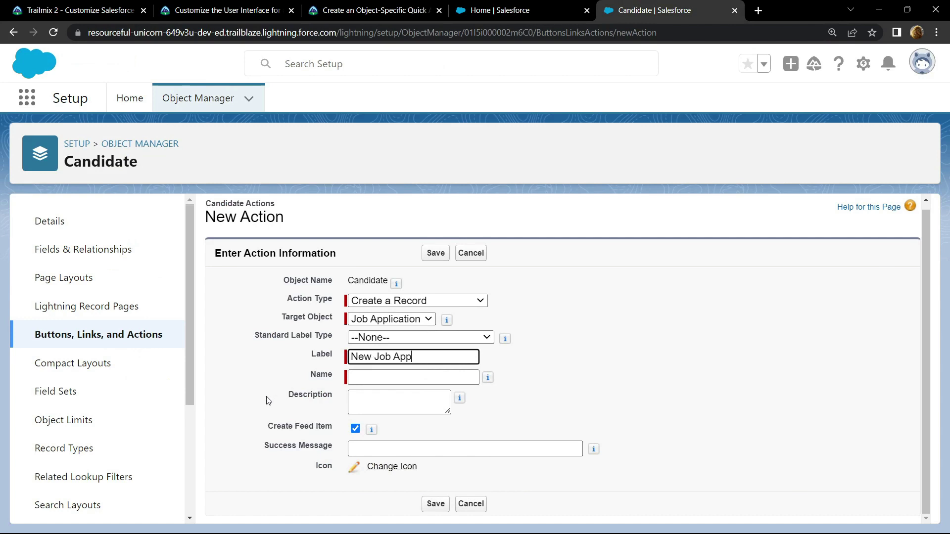
pyautogui.click(268, 401)
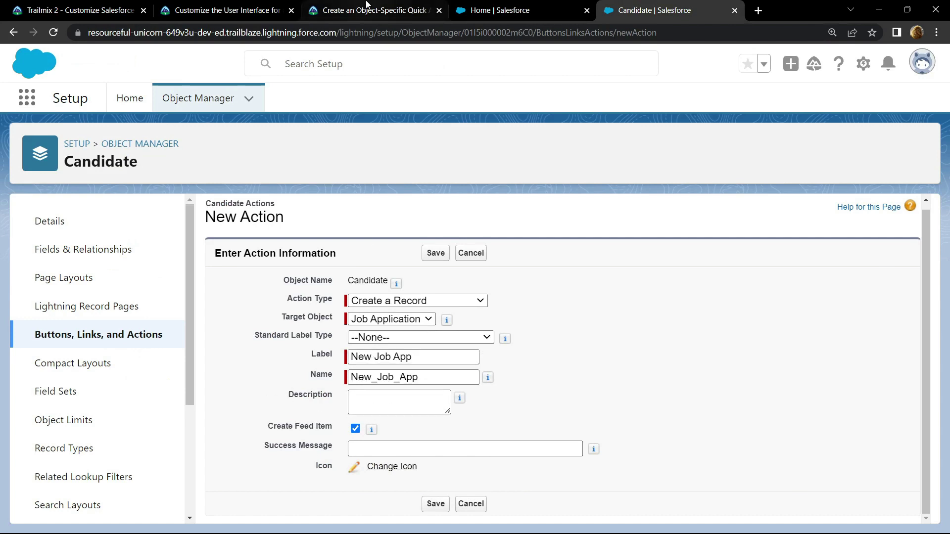
# - Copy the lesson's suggested description into the action's Description and save the action
pyautogui.click(366, 4)
pyautogui.scroll(-2, 207, 299)
pyautogui.click(200, 304)
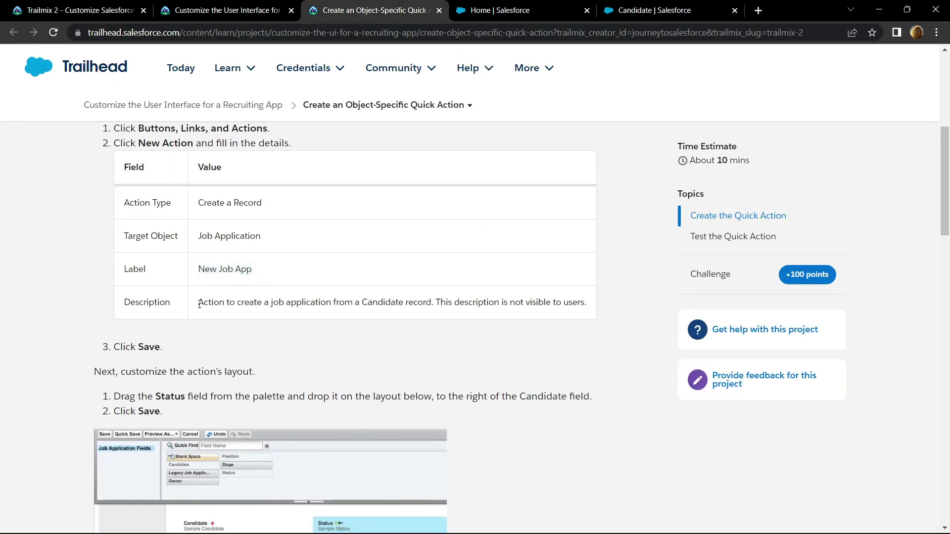
pyautogui.moveTo(199, 304); pyautogui.dragTo(582, 305)
pyautogui.hotkey('ctrl', 'c')
pyautogui.click(654, 10)
pyautogui.click(376, 403)
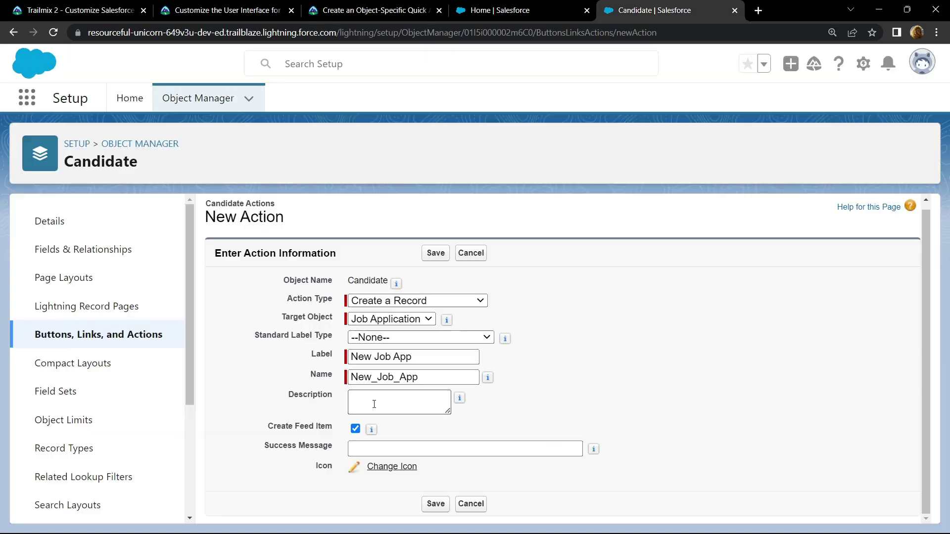
pyautogui.hotkey('ctrl', 'v')
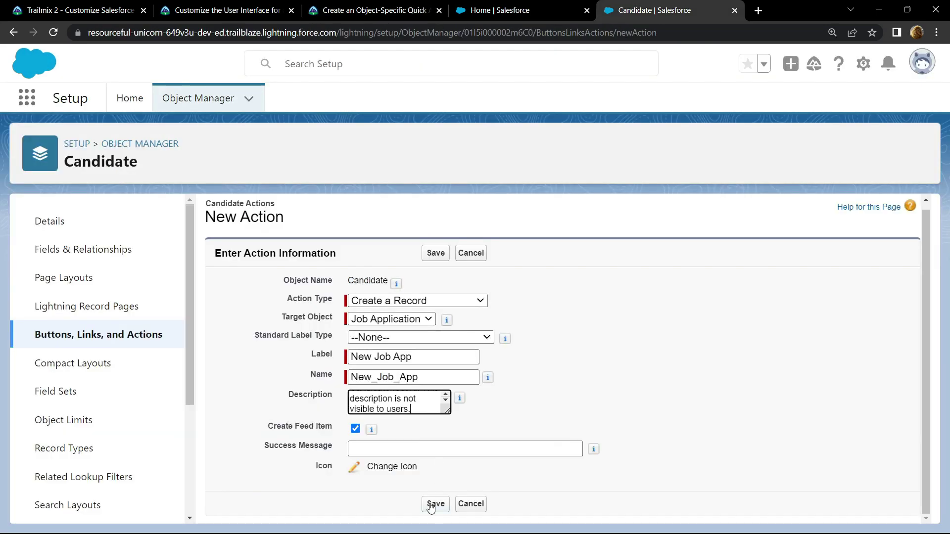
pyautogui.click(435, 504)
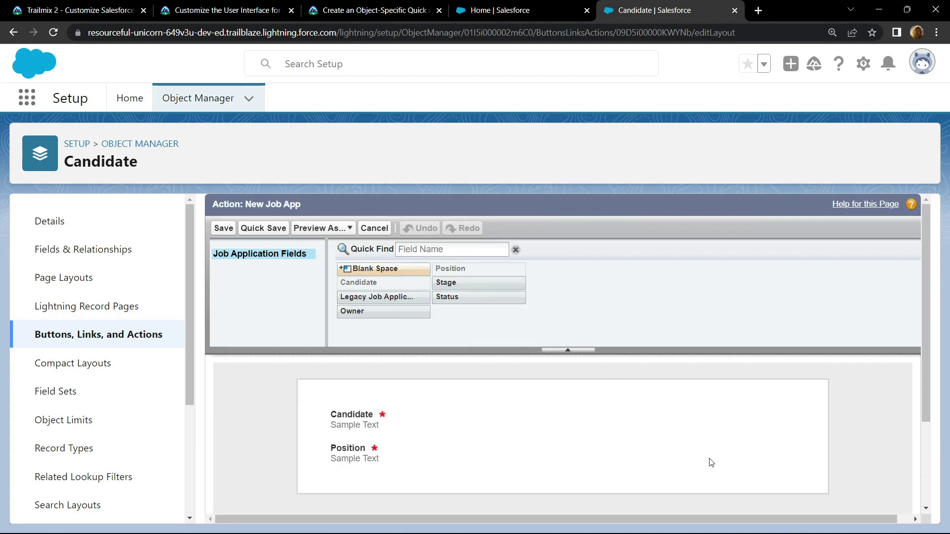
# - Place the Status field to the right of Candidate in the New Job App layout and save
pyautogui.moveTo(494, 297); pyautogui.dragTo(655, 421)
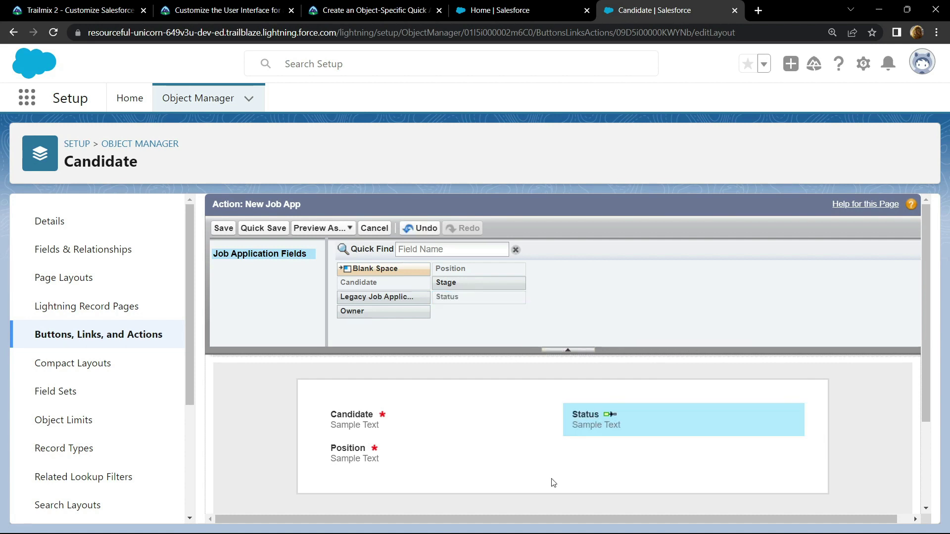
pyautogui.click(221, 228)
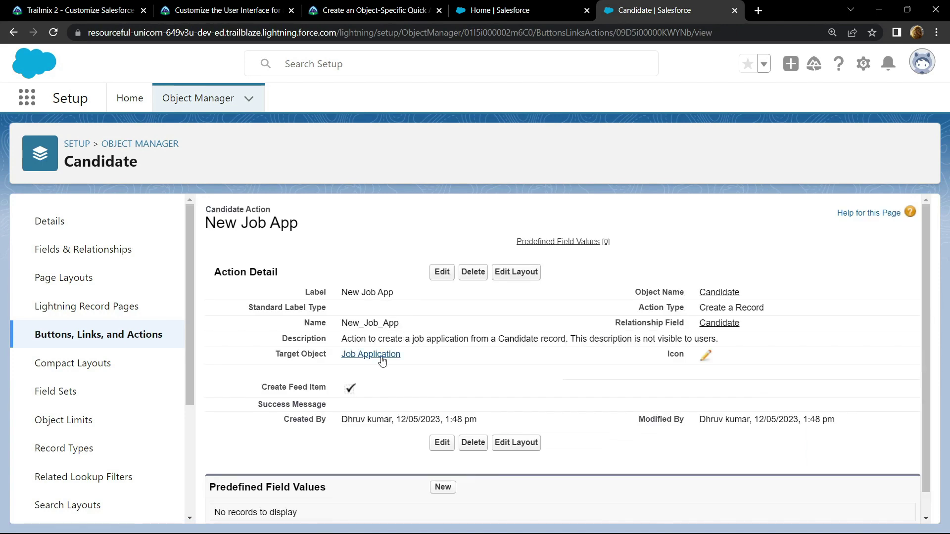
# - Add a predefined field value setting the Job Application Stage field to New
pyautogui.scroll(-1, 384, 362)
pyautogui.click(442, 463)
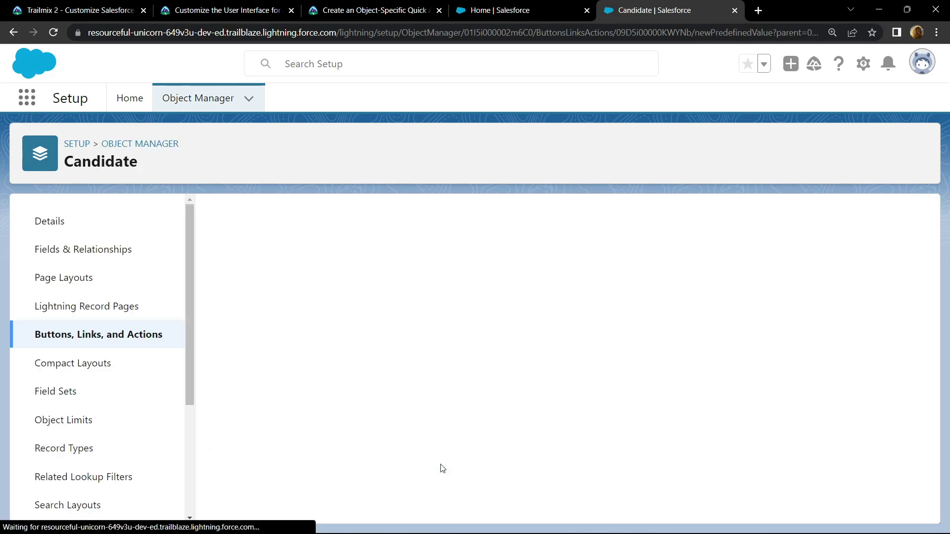
pyautogui.click(381, 317)
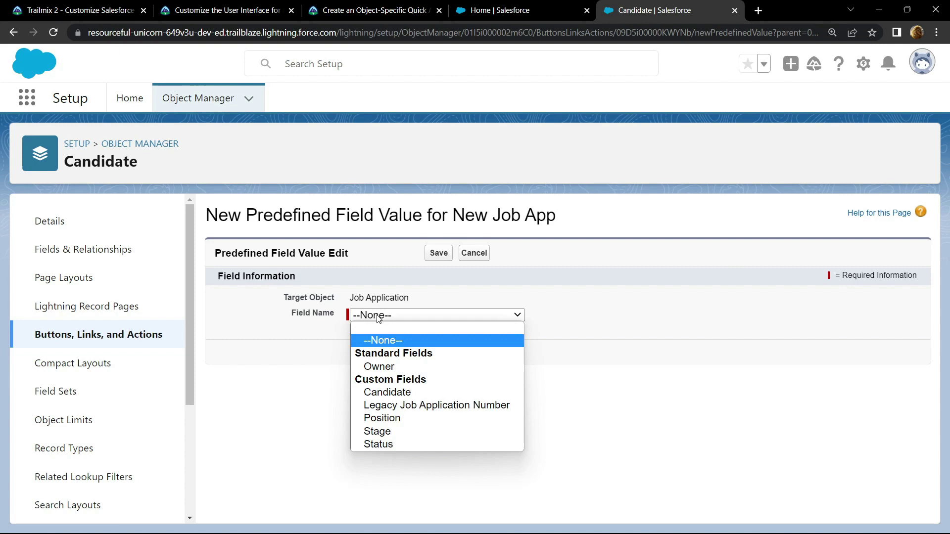
pyautogui.click(381, 432)
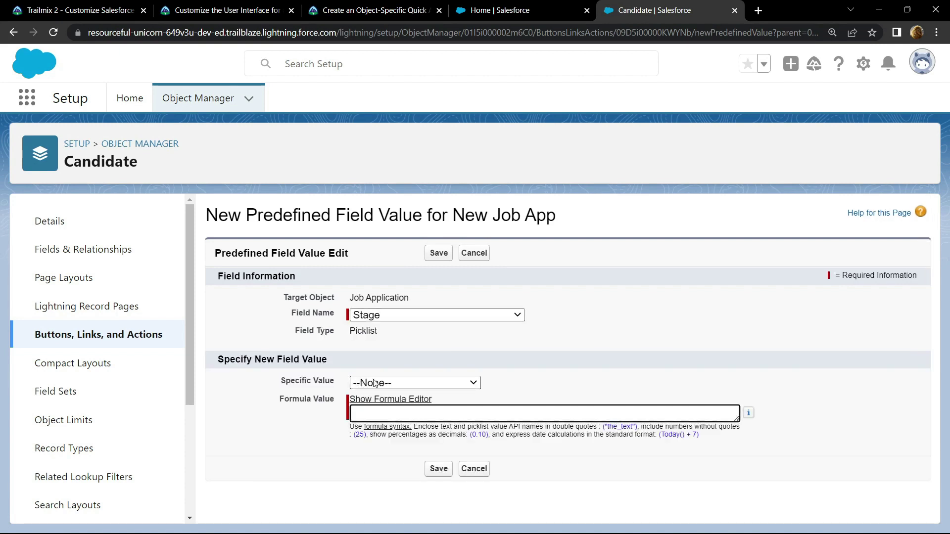
pyautogui.click(374, 383)
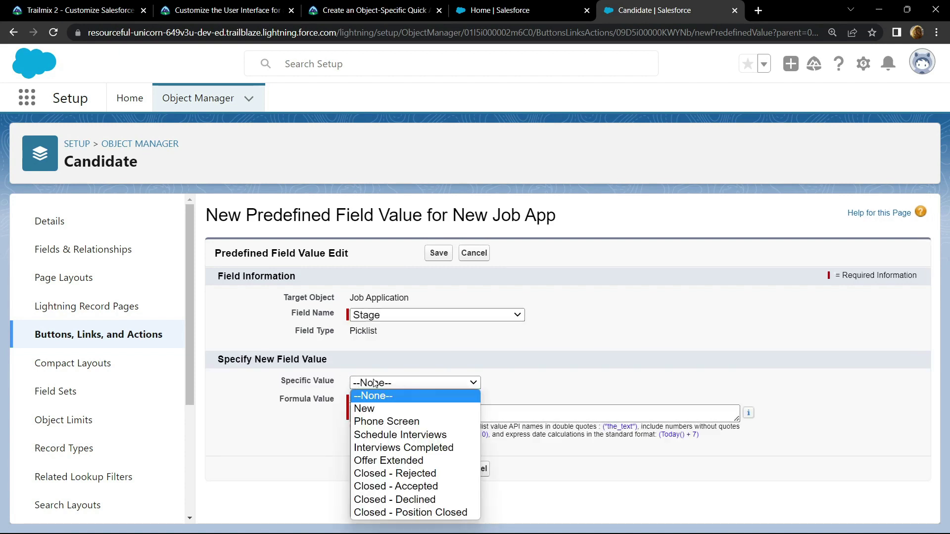
pyautogui.click(371, 409)
pyautogui.click(438, 469)
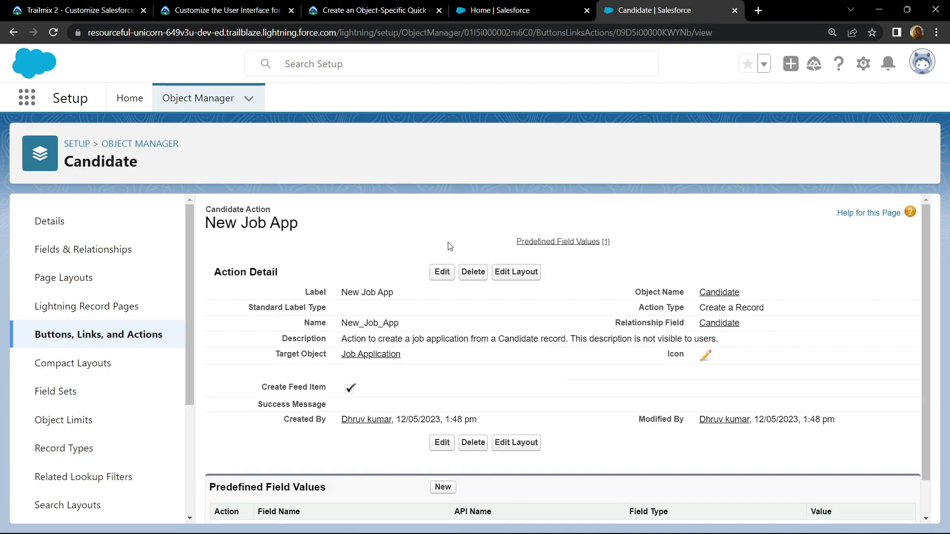
# - Edit the Candidate Layout and override its predefined mobile and Lightning actions
pyautogui.click(73, 286)
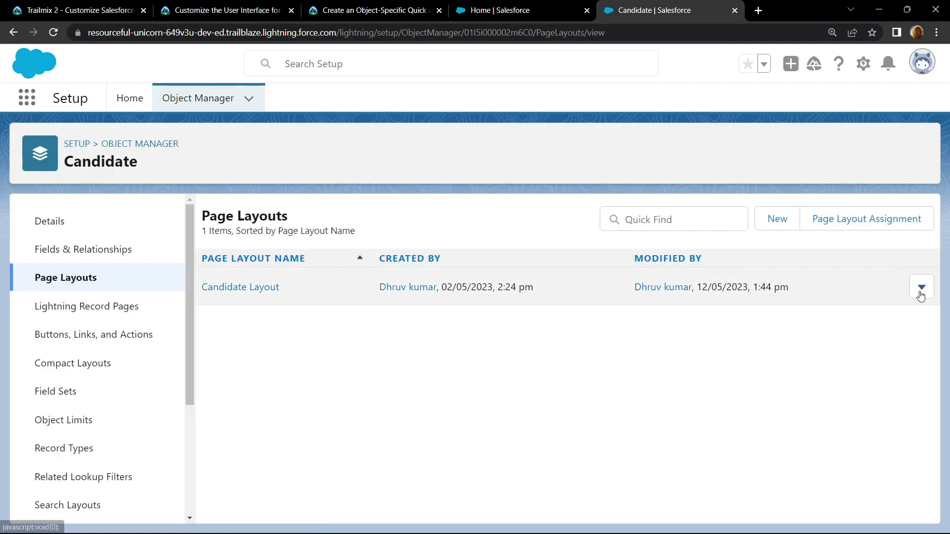
pyautogui.click(922, 292)
pyautogui.click(902, 323)
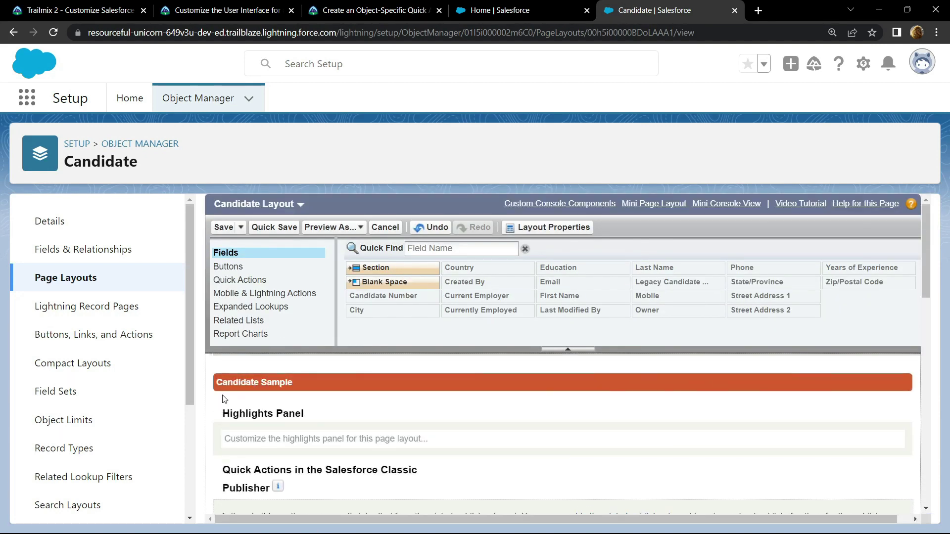
pyautogui.scroll(-4, 224, 399)
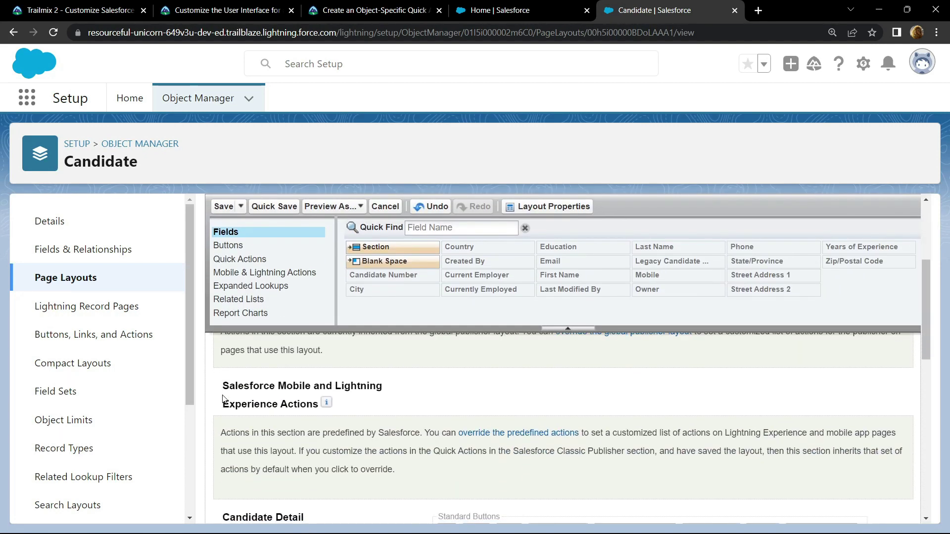
pyautogui.moveTo(324, 401); pyautogui.dragTo(241, 384)
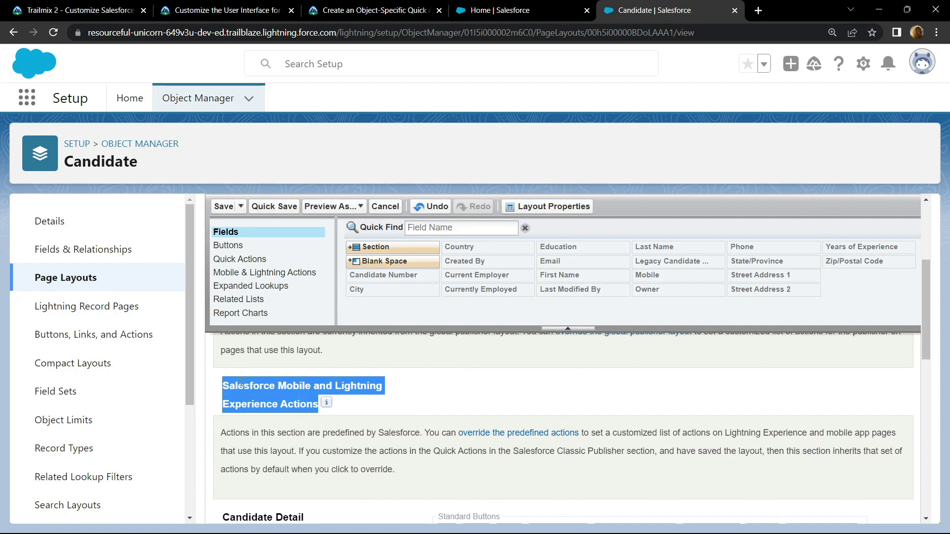
pyautogui.click(493, 432)
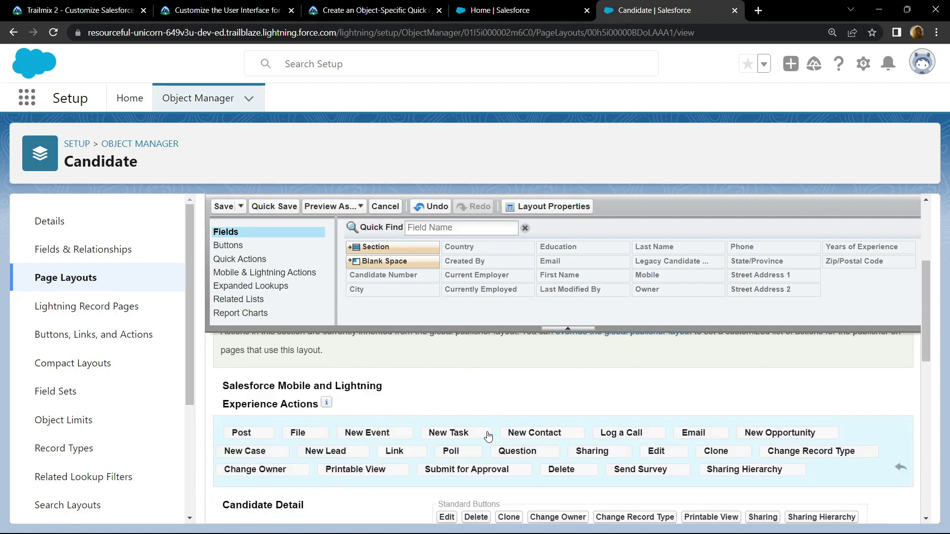
# - Add New Job App from Mobile & Lightning Actions and position it right after File
pyautogui.scroll(2, 280, 414)
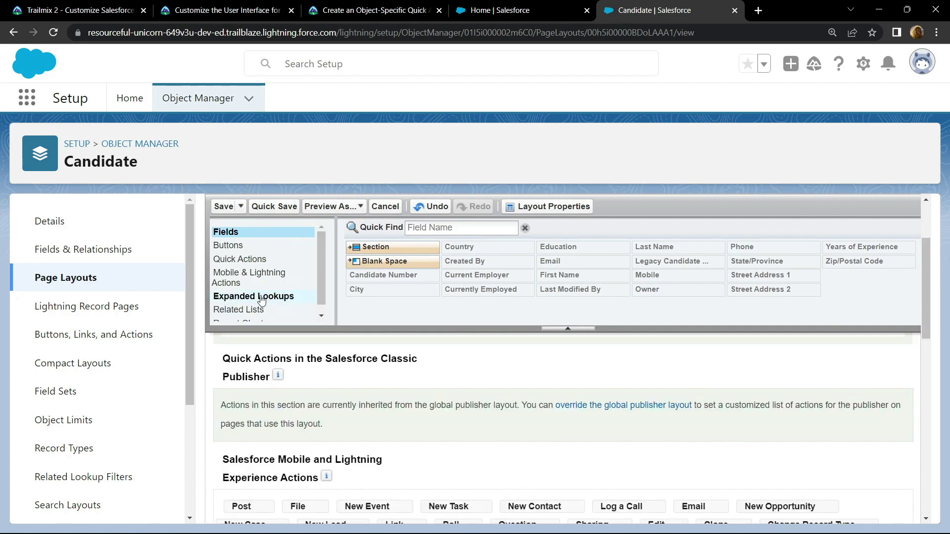
pyautogui.click(263, 280)
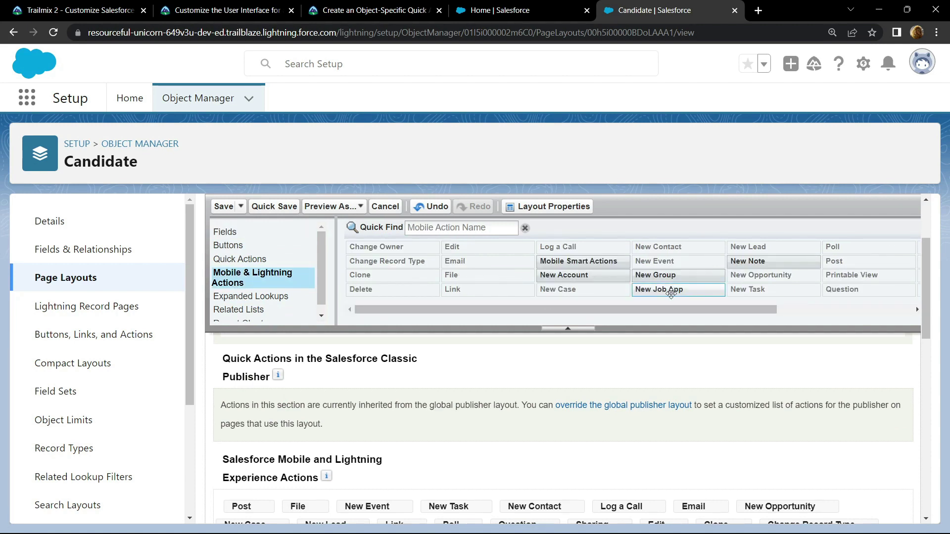
pyautogui.scroll(1, 549, 399)
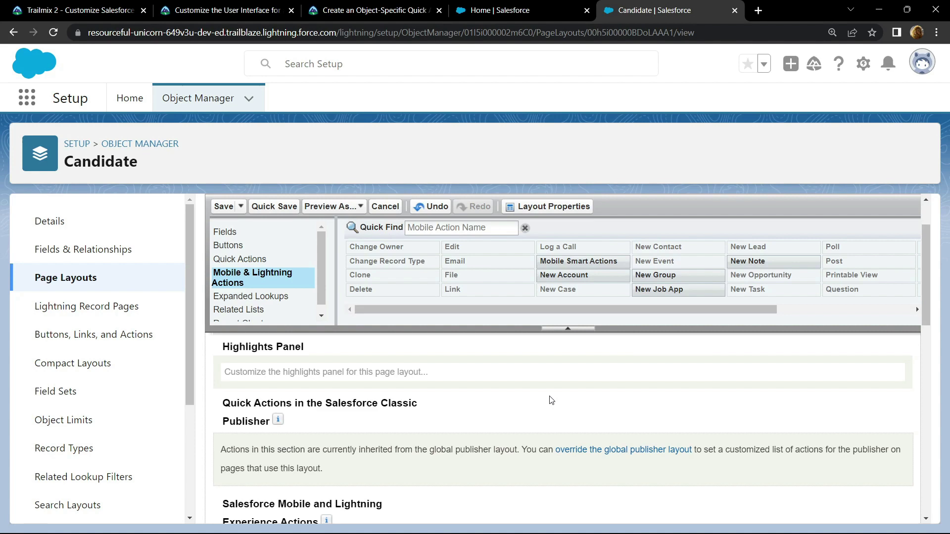
pyautogui.scroll(-2, 549, 399)
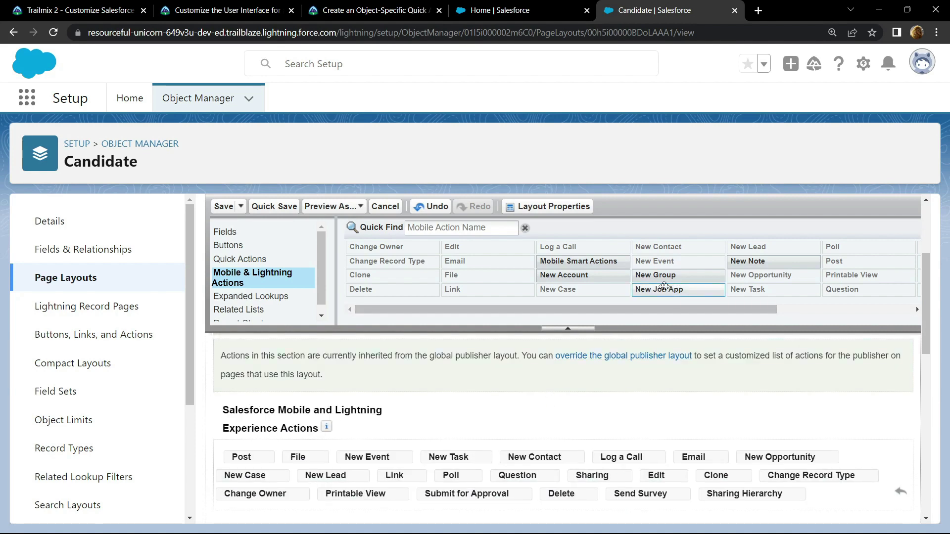
pyautogui.moveTo(663, 286); pyautogui.dragTo(390, 454)
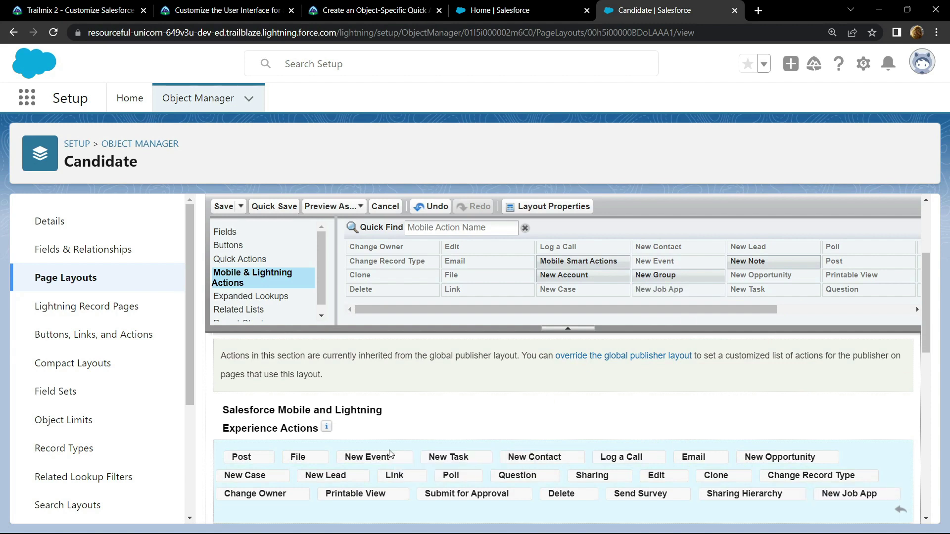
pyautogui.scroll(-1, 650, 420)
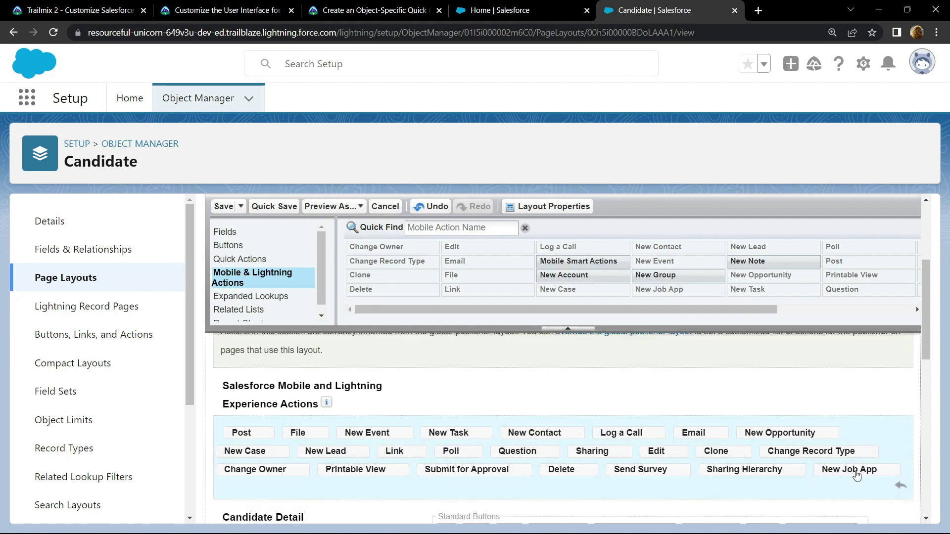
pyautogui.moveTo(848, 472); pyautogui.dragTo(325, 434)
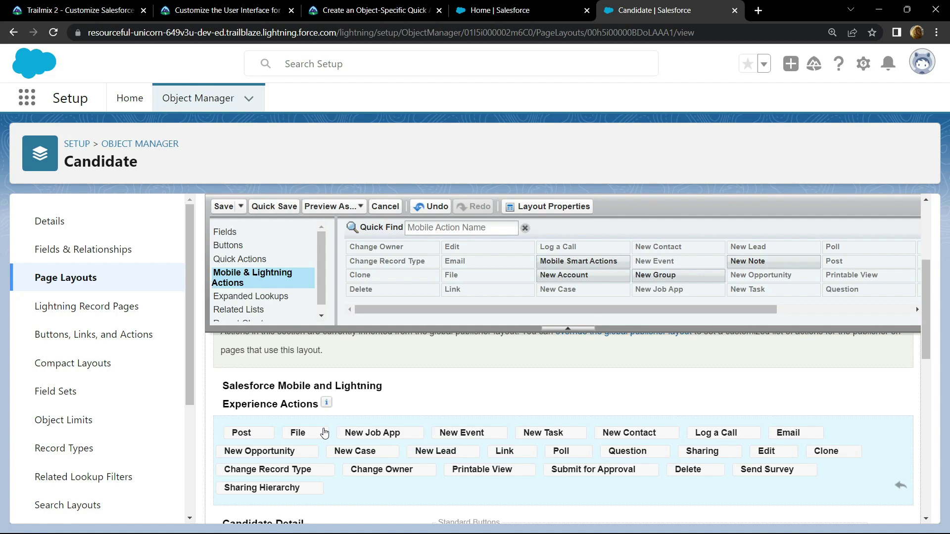
# - Save the Candidate Layout, then switch to the Recruiting app through the App Launcher
pyautogui.click(225, 208)
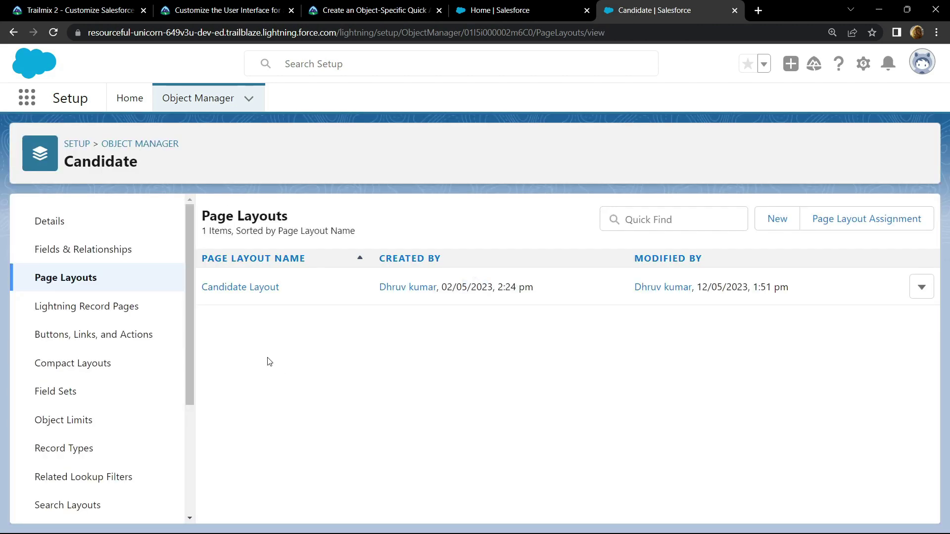
pyautogui.click(27, 99)
pyautogui.write('rec')
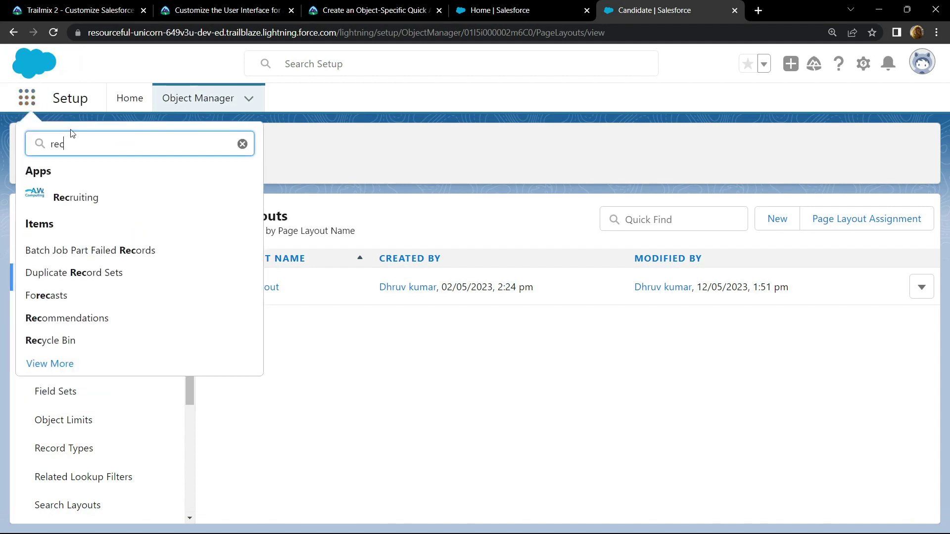
pyautogui.write('ruiting')
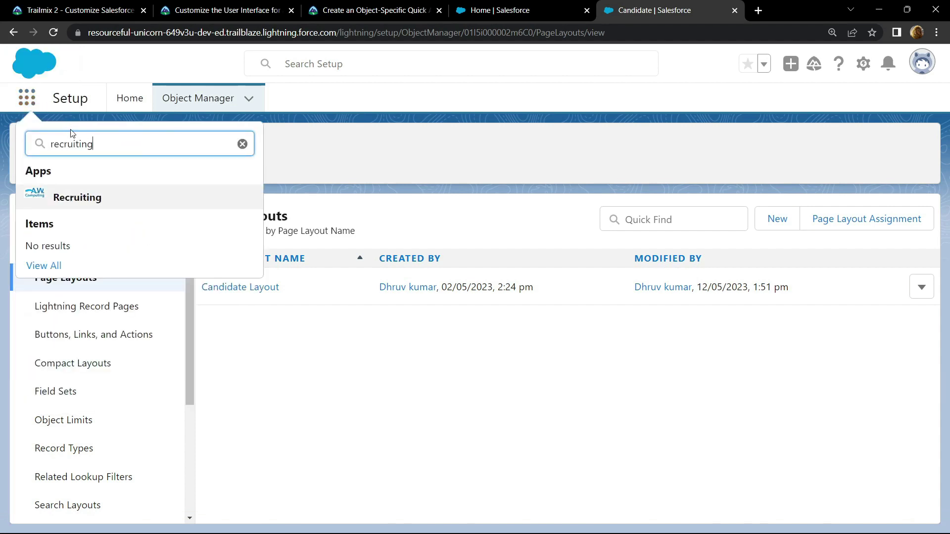
pyautogui.click(94, 202)
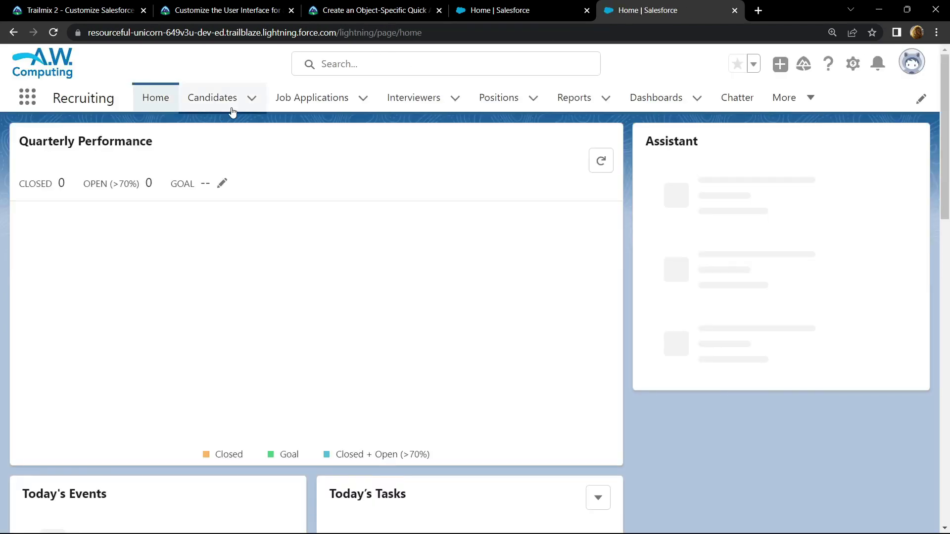
# - From the Candidates tab, create and save candidate C-0003 with a first and last name
pyautogui.click(203, 103)
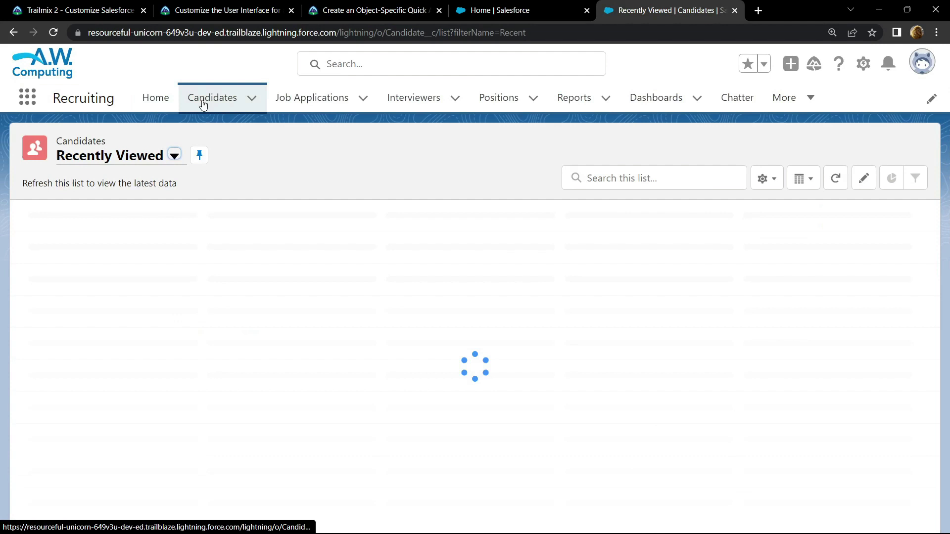
pyautogui.click(754, 144)
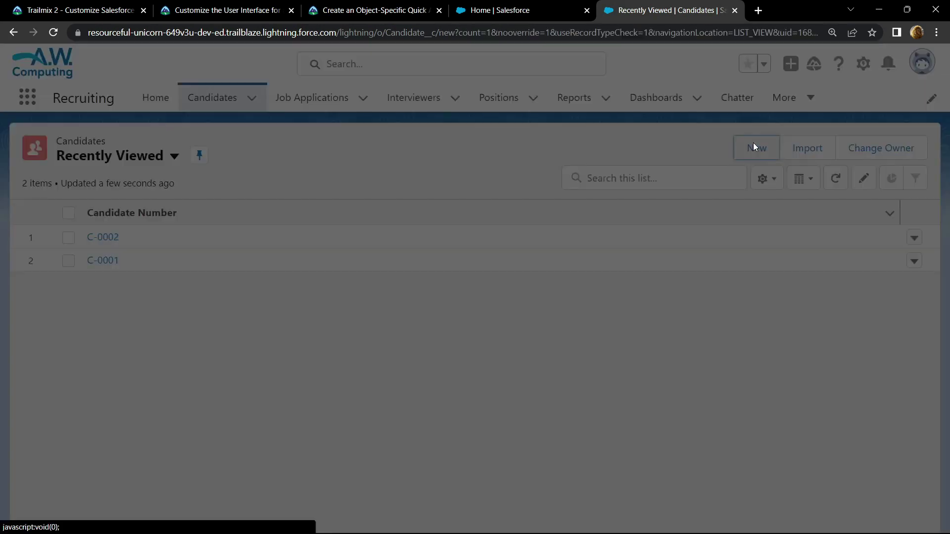
pyautogui.scroll(-1, 261, 276)
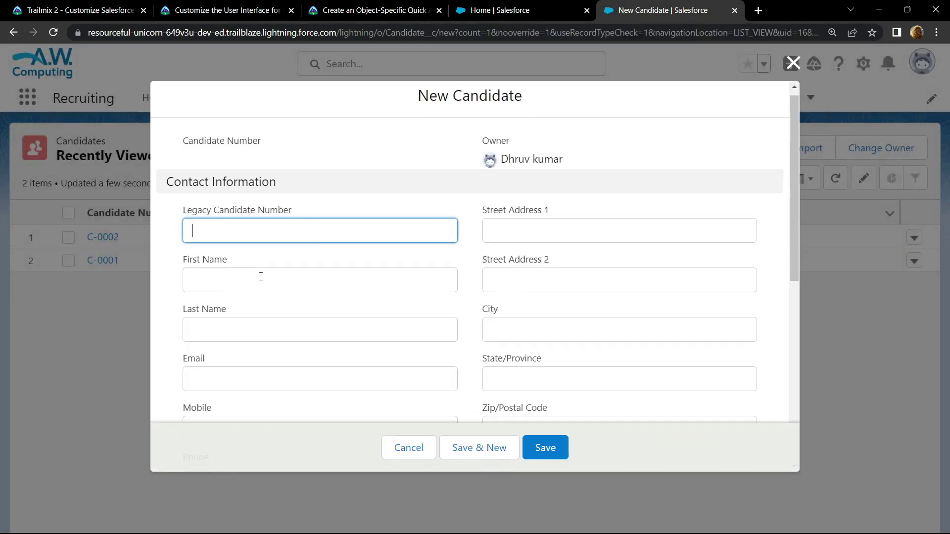
pyautogui.click(233, 259)
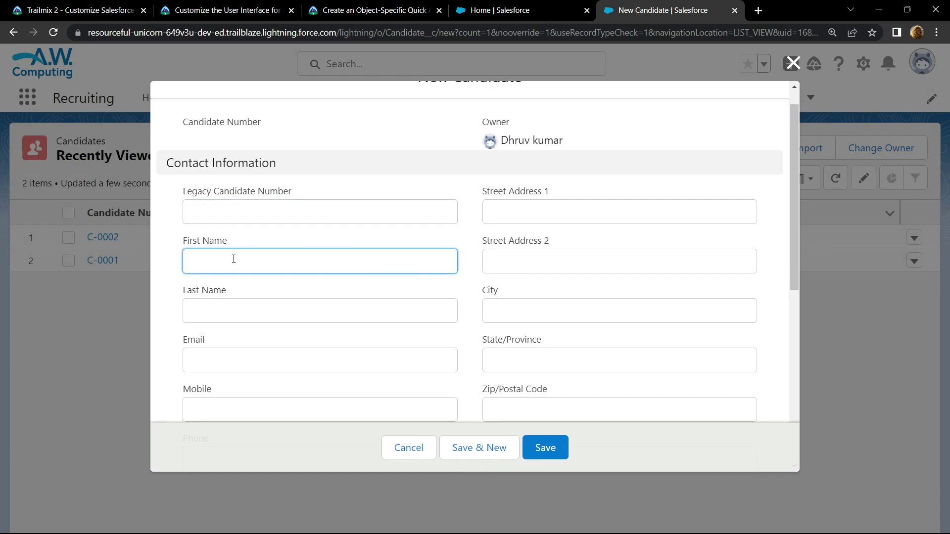
pyautogui.click(222, 310)
pyautogui.write('Vine')
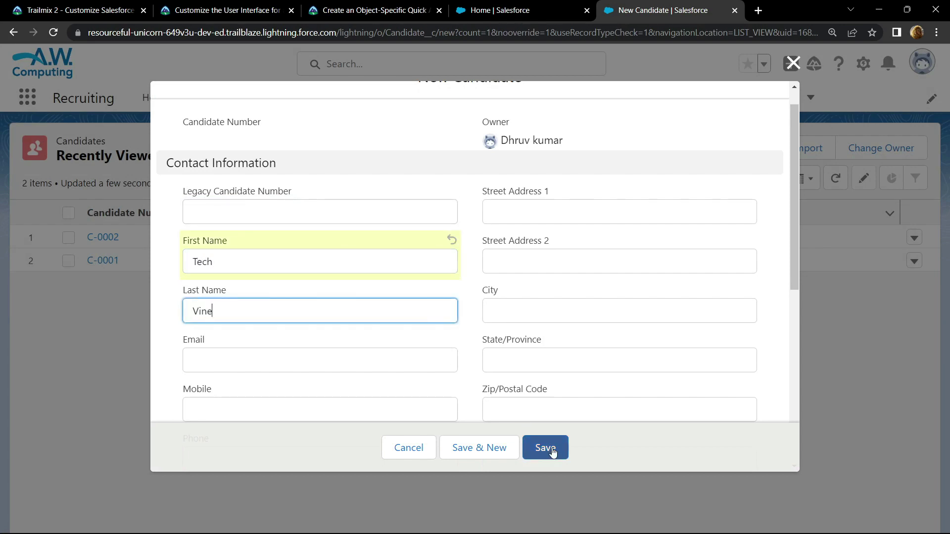
pyautogui.click(551, 450)
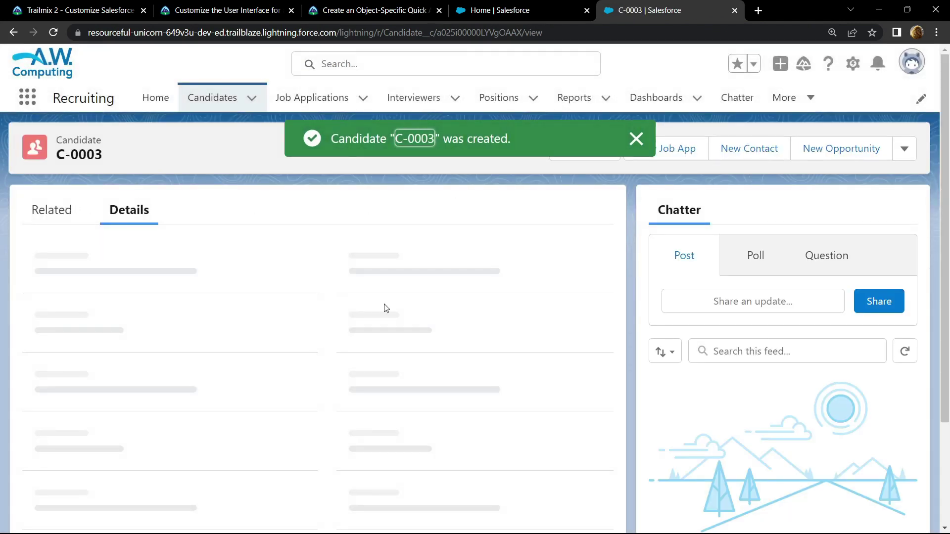
# - Run New Job App on C-0003, creating position 'deceloper' and saving job application APP-00002
pyautogui.click(53, 32)
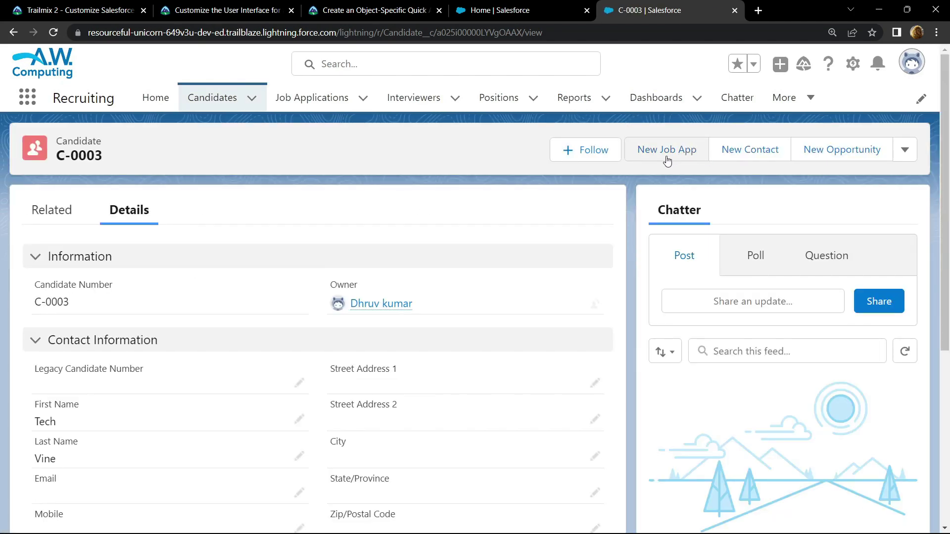
pyautogui.click(677, 154)
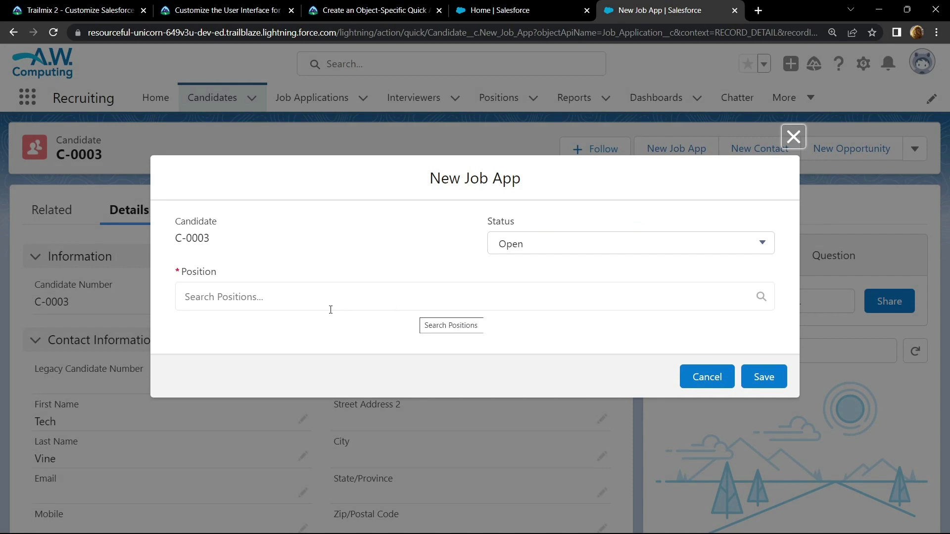
pyautogui.click(285, 305)
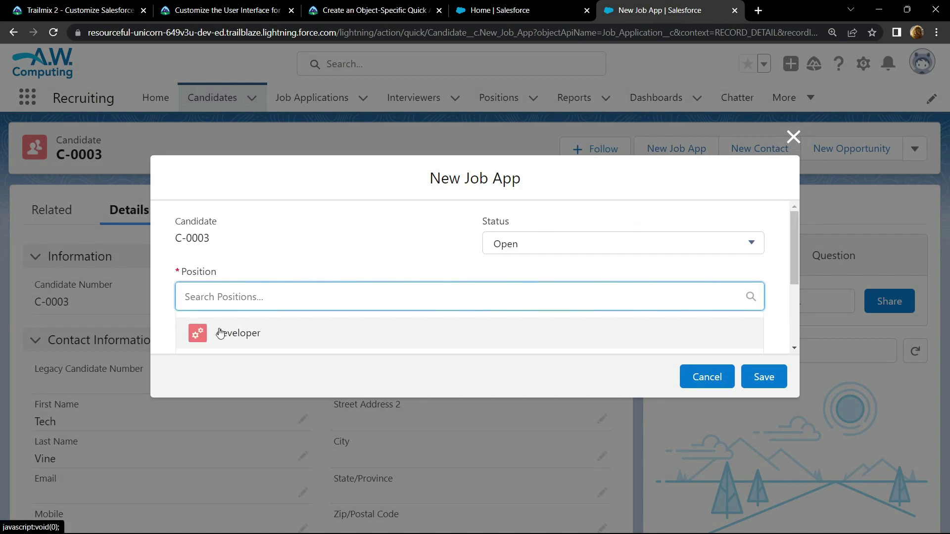
pyautogui.scroll(-3, 245, 336)
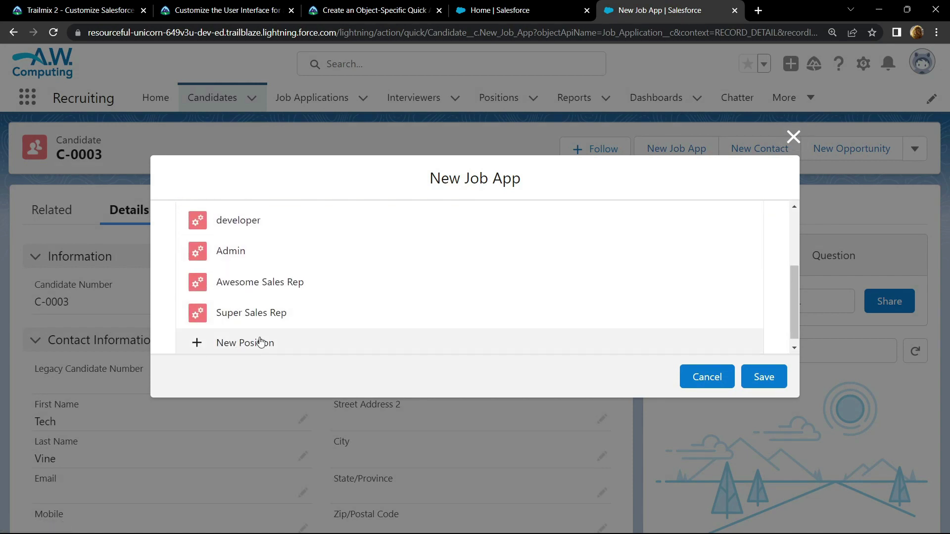
pyautogui.click(260, 341)
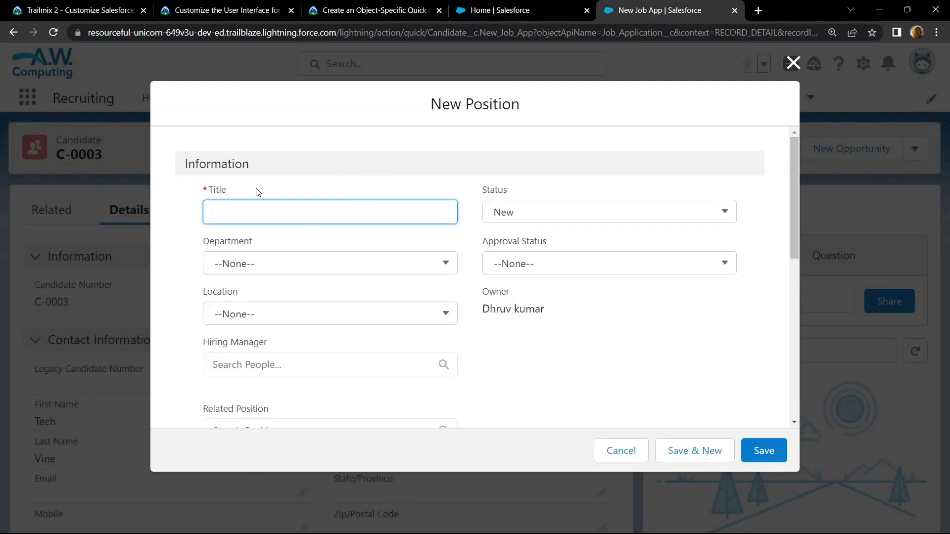
pyautogui.write('deceloper')
pyautogui.click(762, 452)
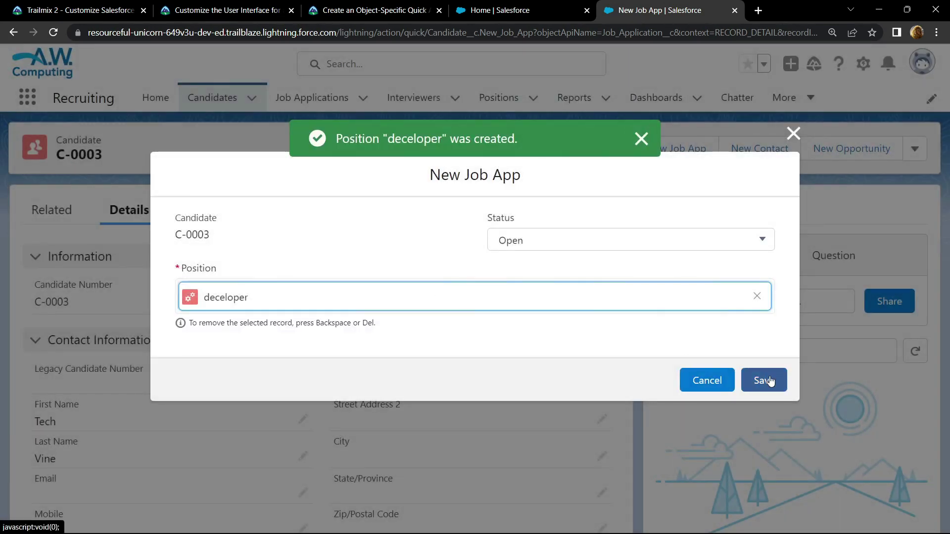
pyautogui.click(769, 380)
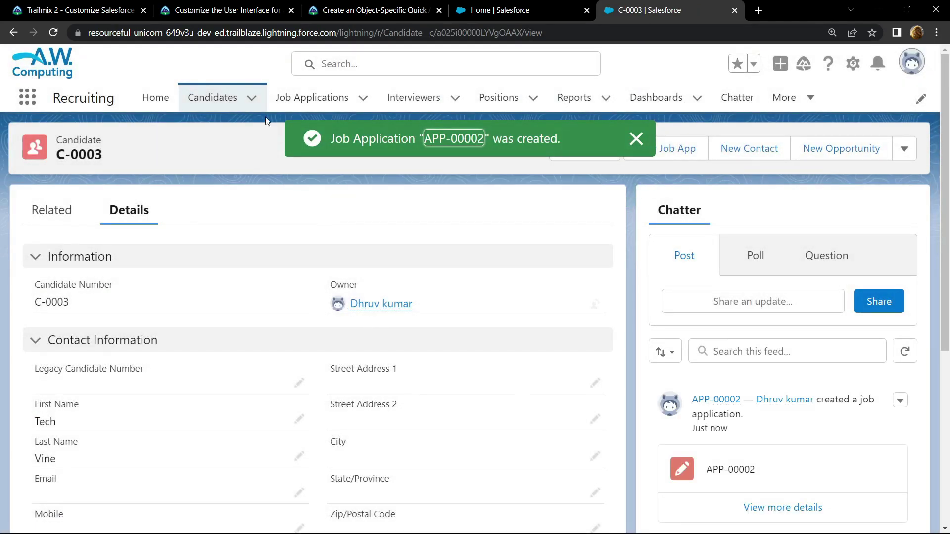
# - Verify the quick action challenge for +100 points, then view the project overview at 28%
pyautogui.click(363, 12)
pyautogui.scroll(-15, 177, 297)
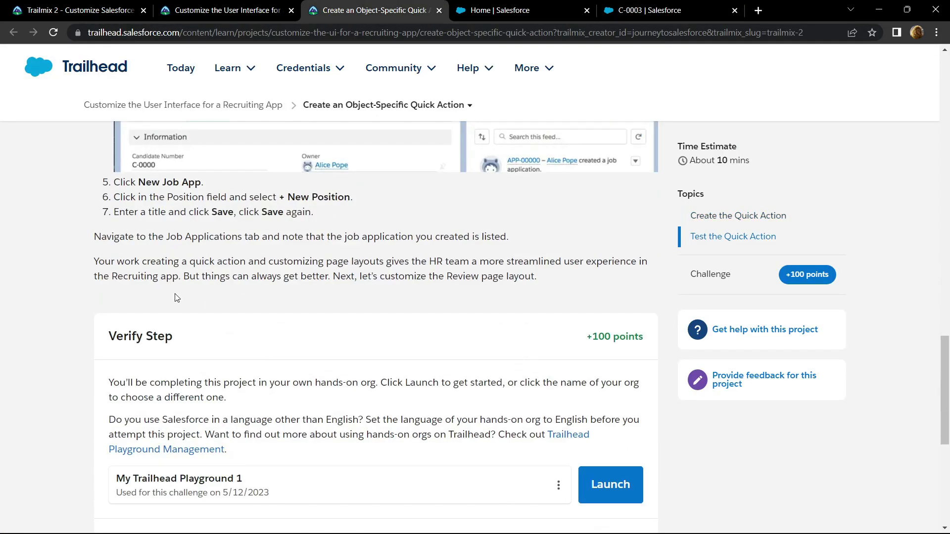
pyautogui.scroll(1, 177, 297)
pyautogui.click(222, 260)
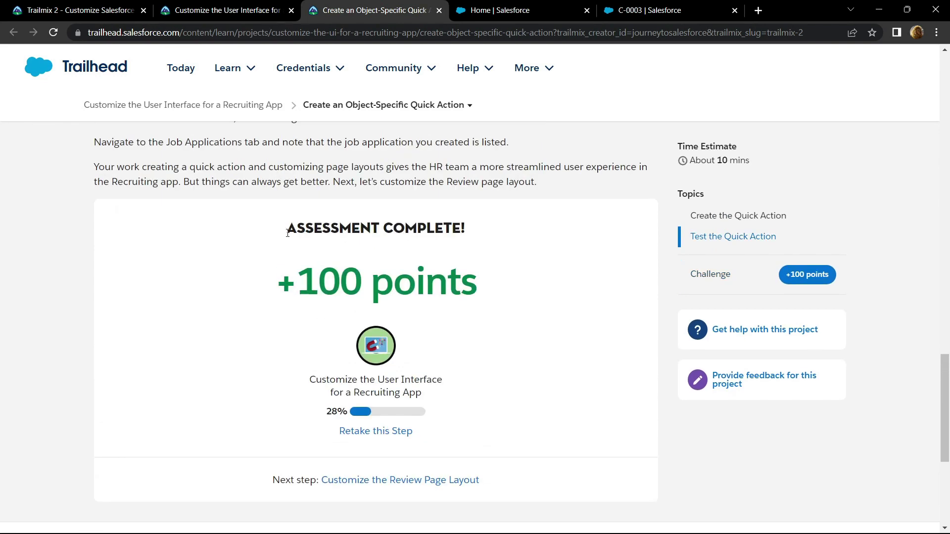
pyautogui.moveTo(287, 233); pyautogui.dragTo(471, 237)
pyautogui.click(286, 269)
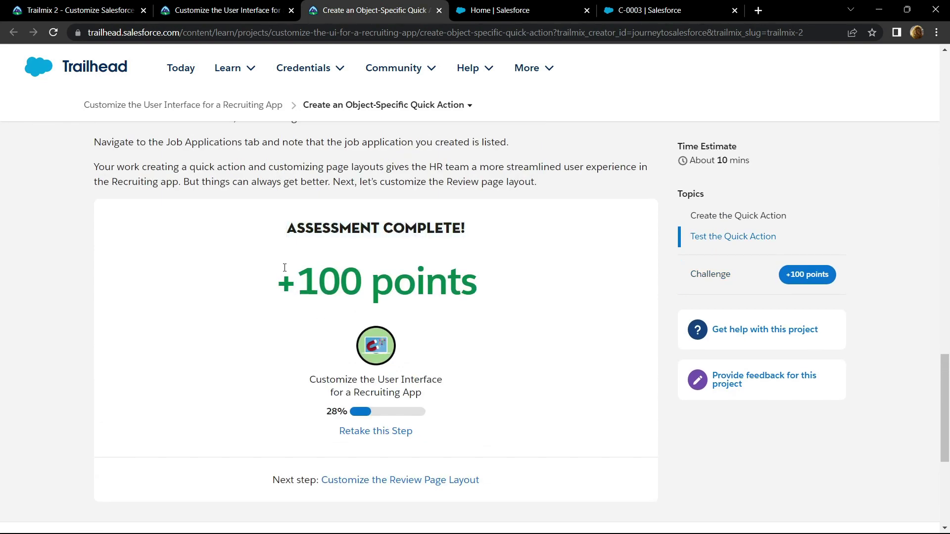
pyautogui.click(234, 5)
pyautogui.scroll(-1, 196, 270)
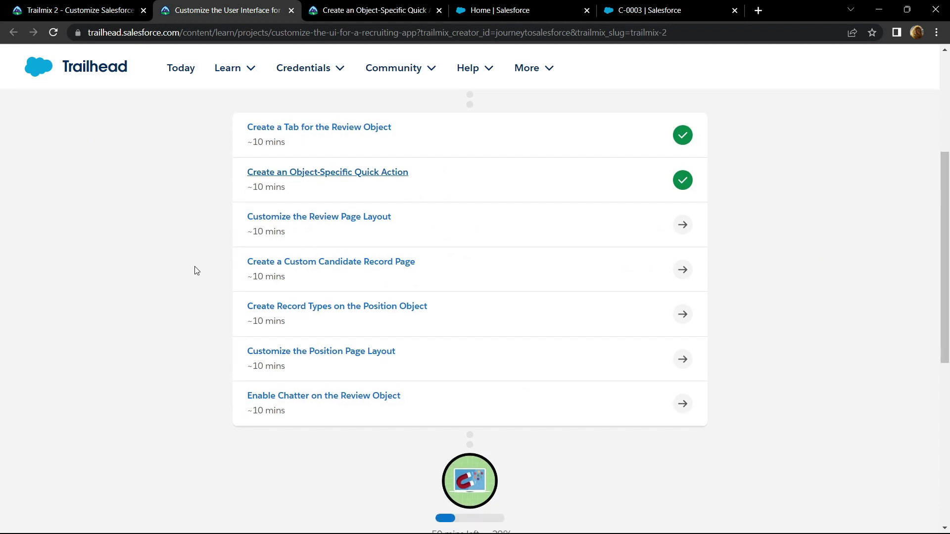